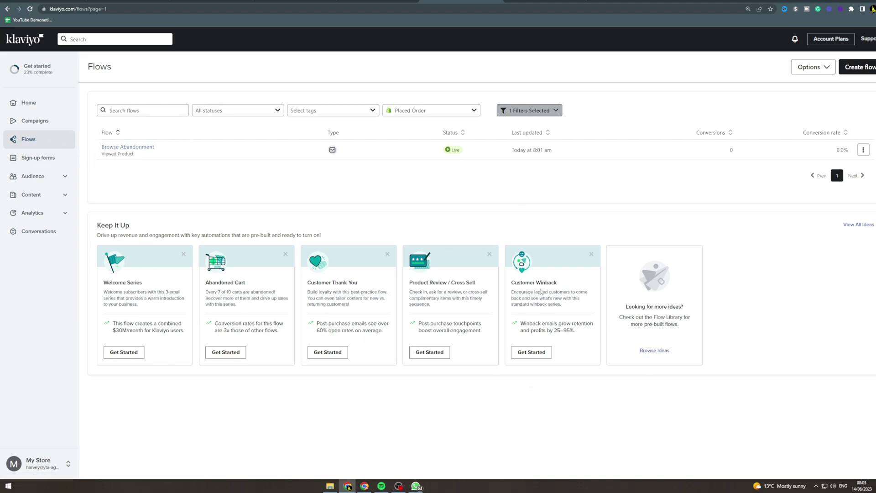
Open the flow idea library and search it for 'birthday'.
left_click(654, 350)
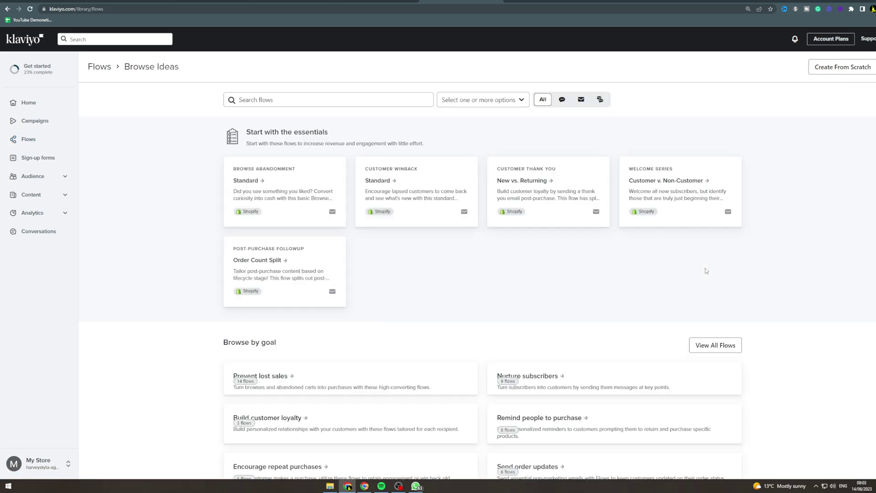
left_click(384, 96)
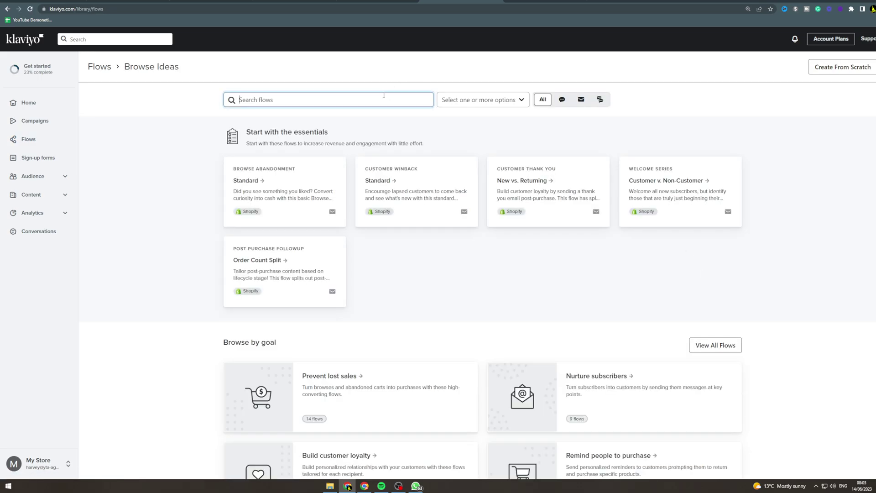
type("birthday")
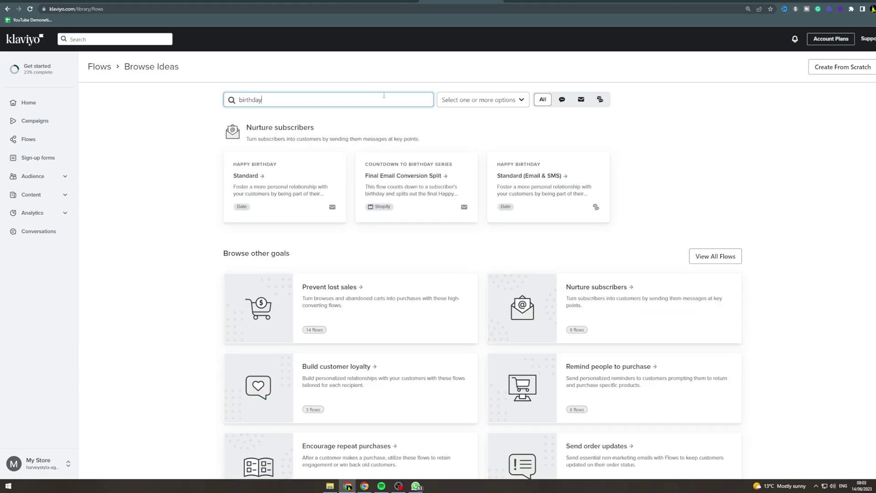
left_click(408, 136)
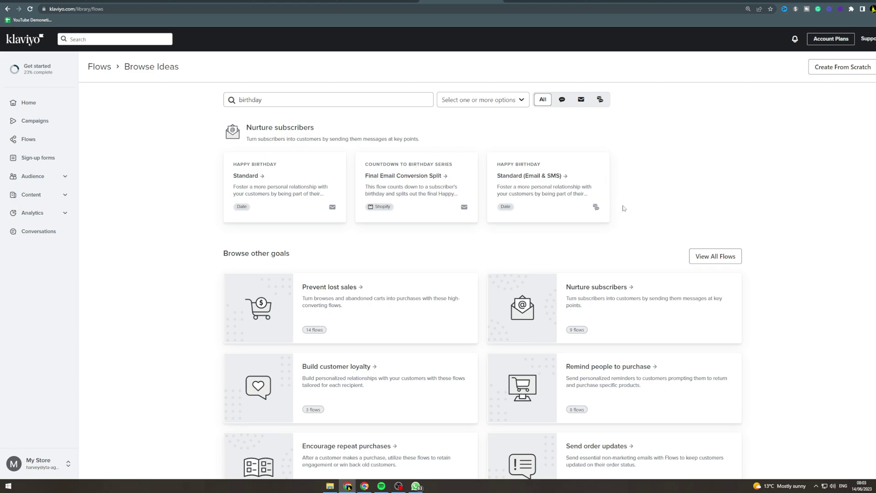
Pick the Happy Birthday – Standard template, set its trigger to First Active, and create the flow.
left_click(277, 179)
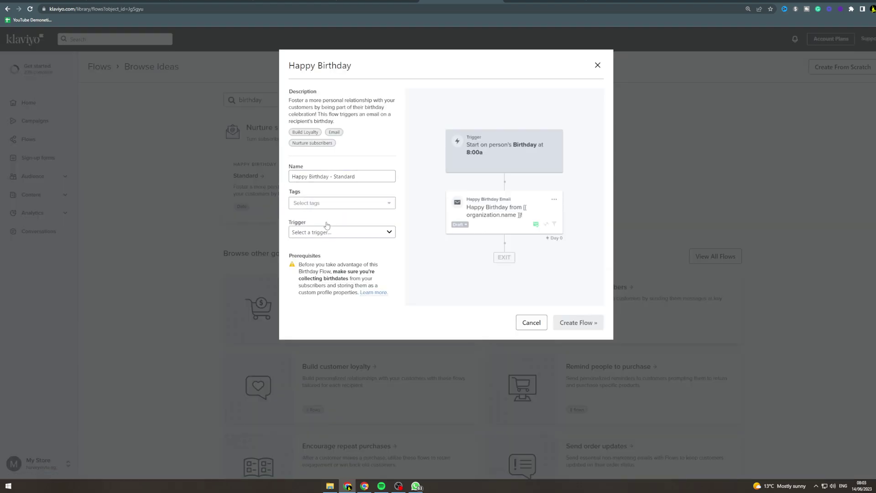
left_click(329, 231)
left_click(343, 218)
left_click(330, 231)
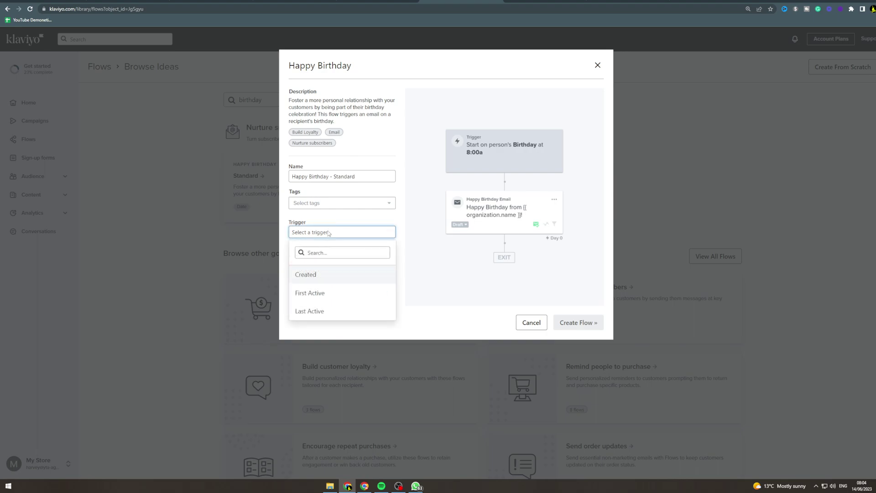
left_click(315, 294)
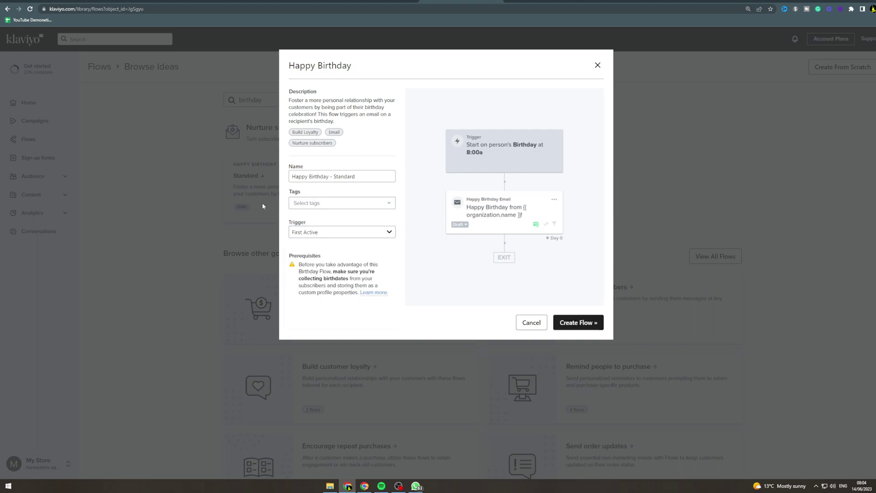
left_click(575, 322)
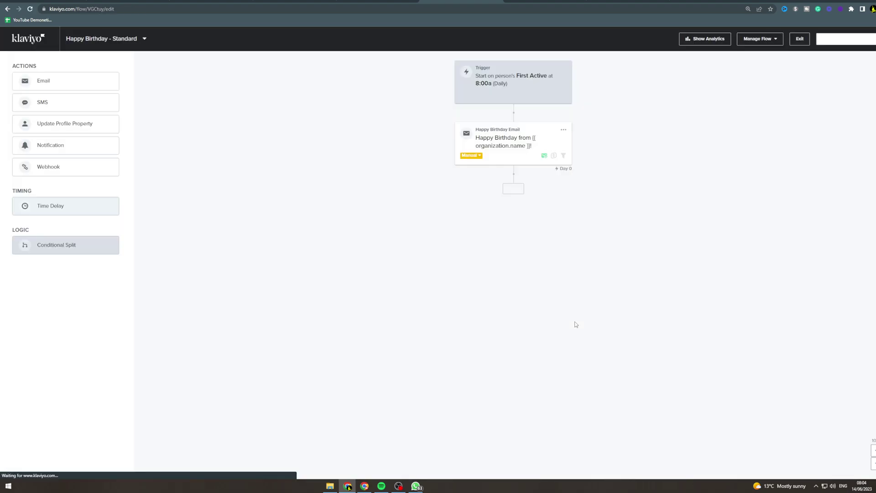
left_click(526, 95)
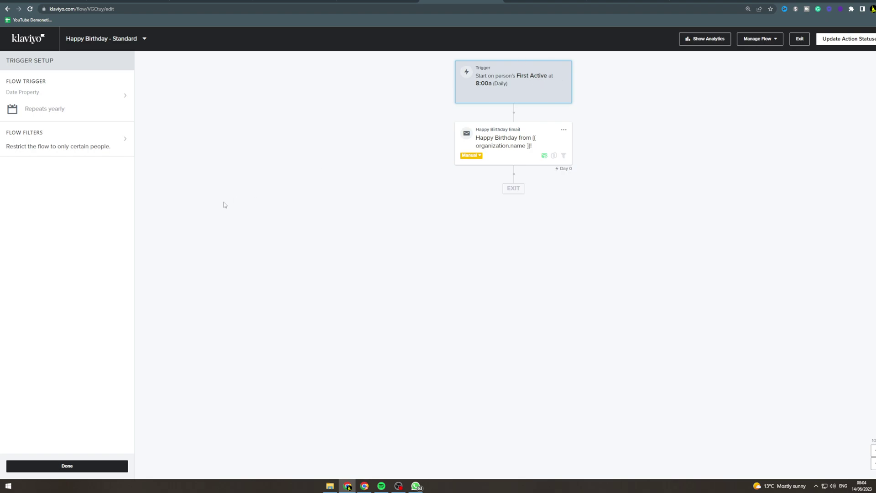
left_click(79, 140)
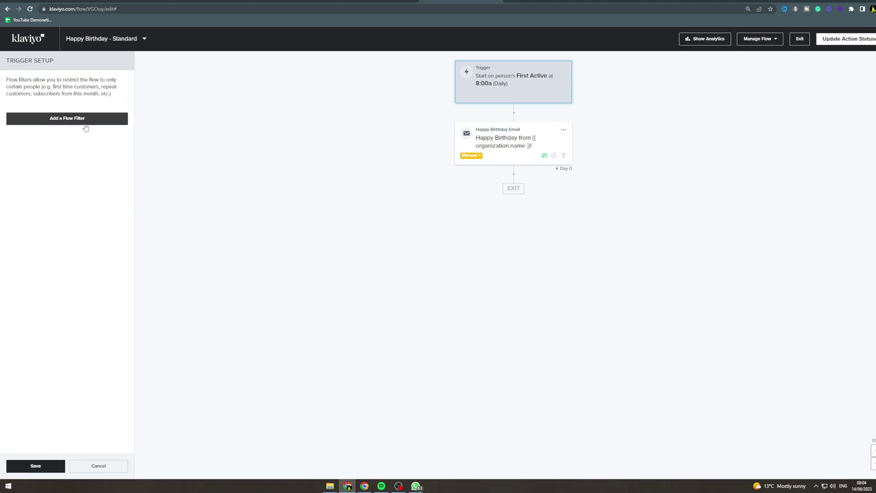
left_click(99, 465)
left_click(82, 104)
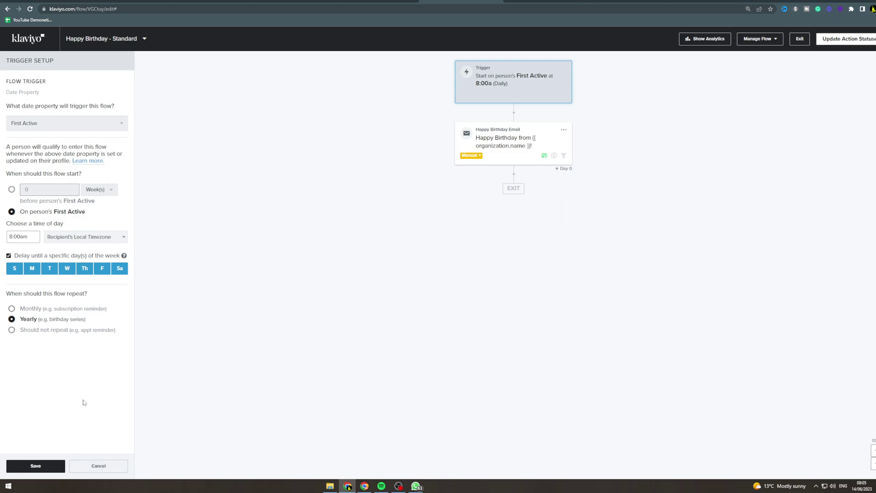
left_click(97, 465)
Finish the trigger setup and bring up the Happy Birthday Email's details.
left_click(69, 465)
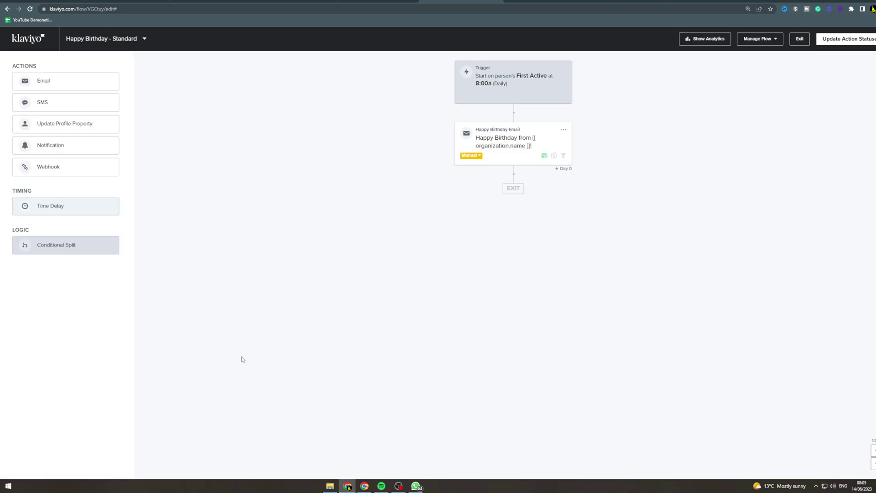
left_click(517, 147)
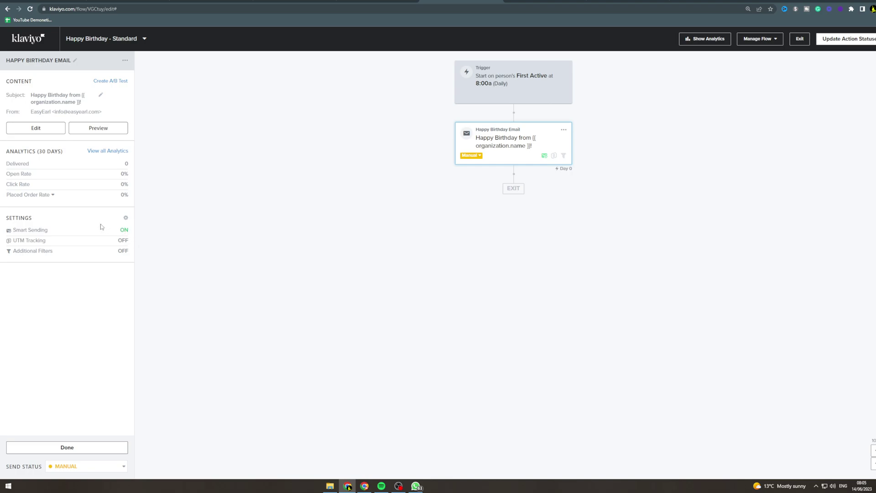
Open the email's content settings and look over its name and subject line.
left_click(38, 230)
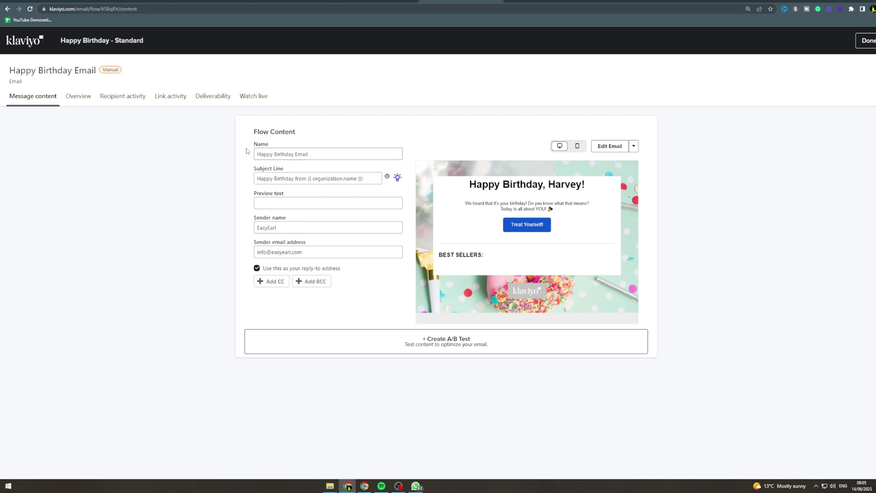
left_click_drag(262, 149, 310, 154)
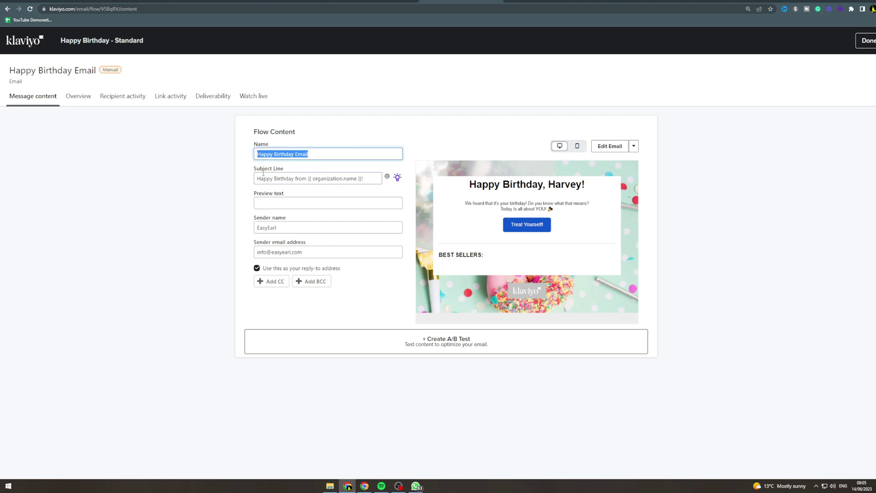
left_click_drag(310, 180, 359, 181)
triple_click(326, 178)
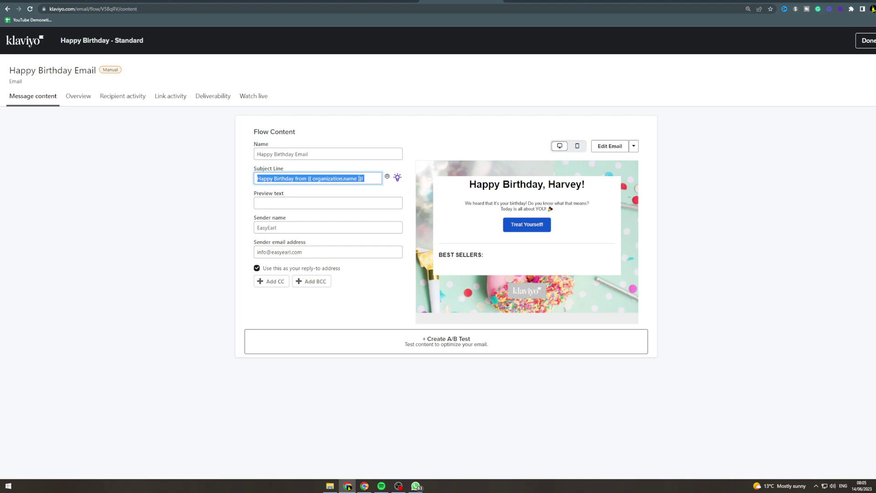
triple_click(350, 178)
left_click_drag(365, 179, 267, 179)
double_click(350, 174)
Fill the preview text with 'We wanted to celebreate your birthday with you!'.
left_click(326, 178)
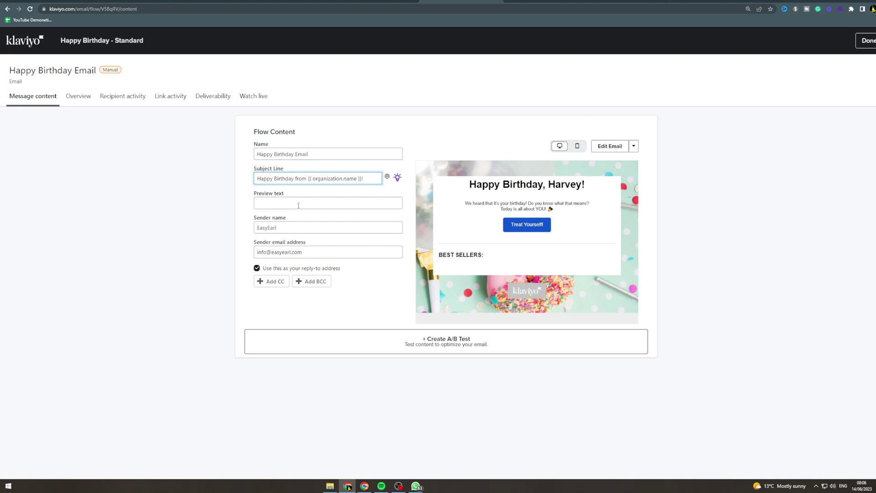
left_click(268, 204)
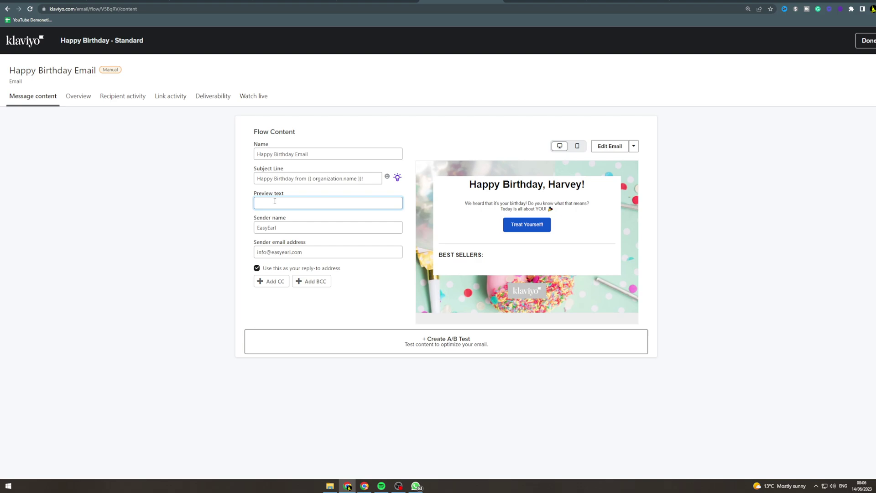
type("We wanted to celebreate your birthday with you!")
Open the email in the design editor and select its 'Happy Birthday, {{ first_name }}' heading block.
left_click(612, 147)
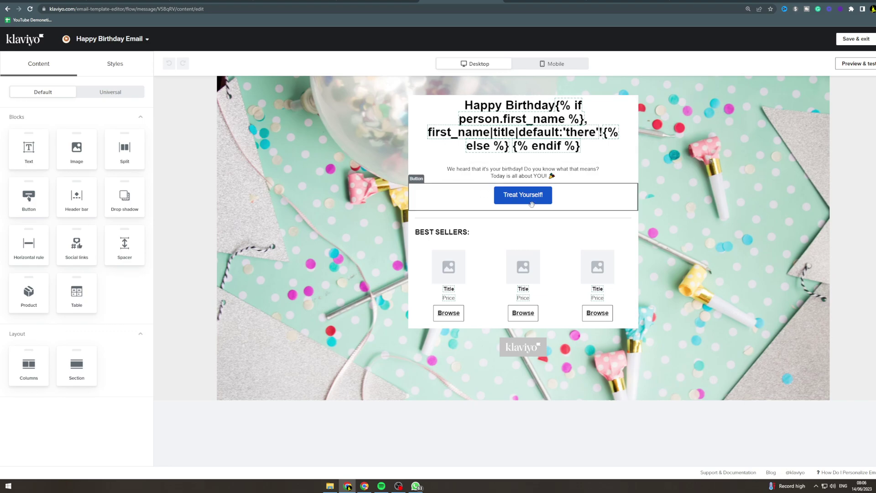
left_click(485, 118)
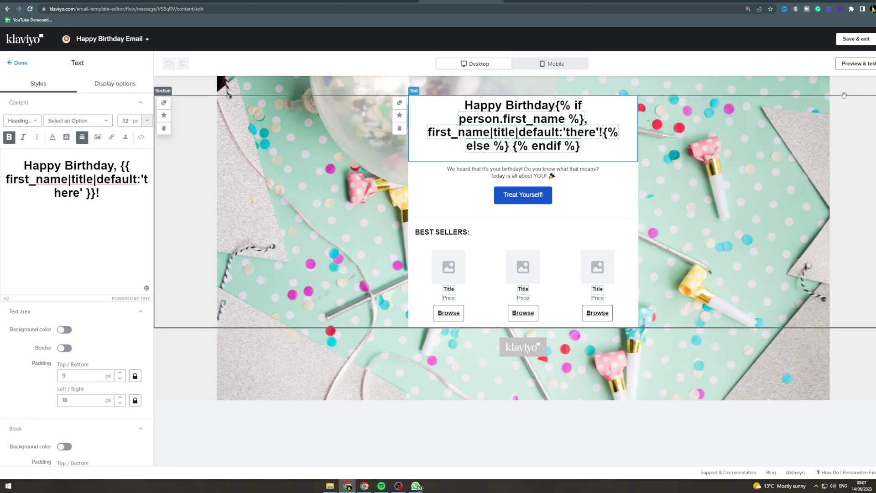
Save the email design and switch the Happy Birthday Email's status from Manual to Live.
left_click(854, 40)
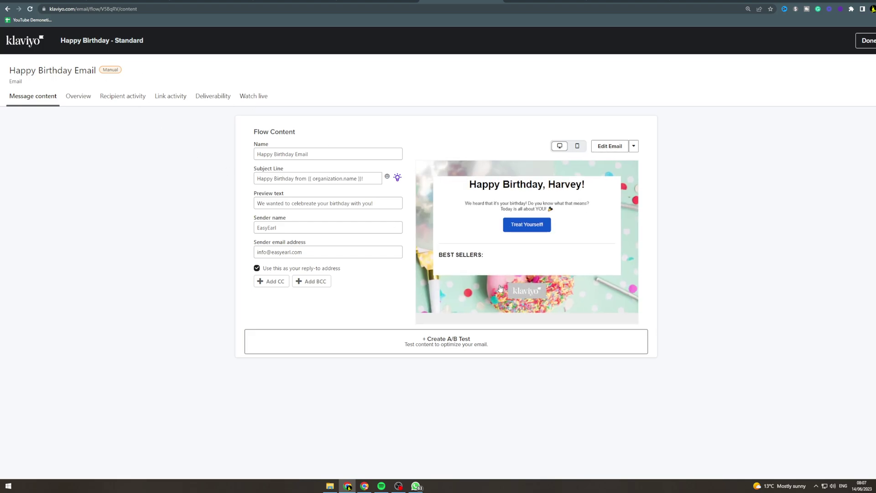
left_click(862, 43)
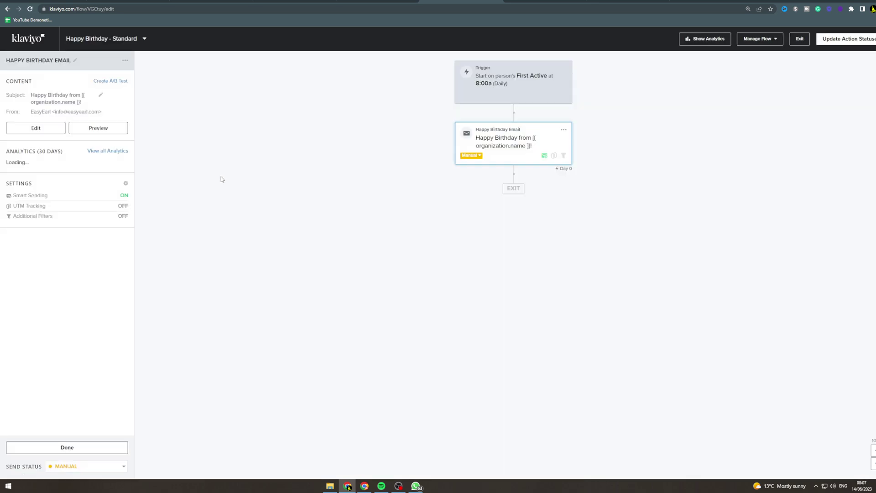
left_click(471, 155)
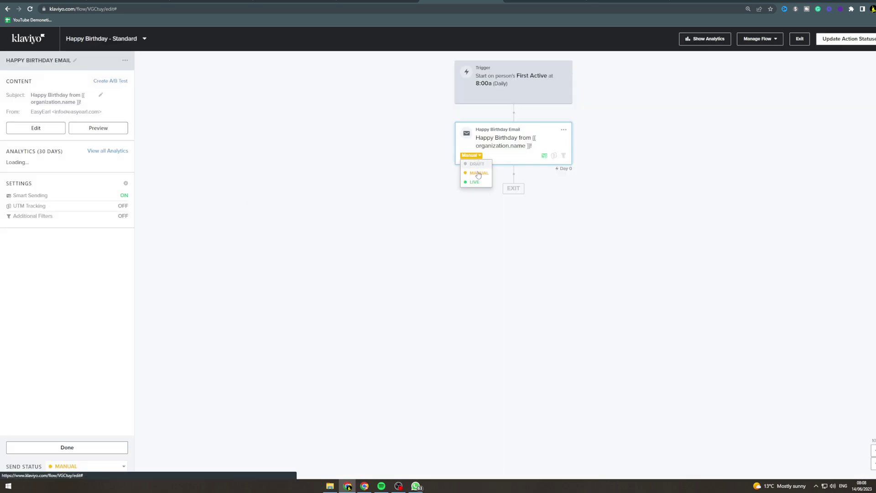
left_click(478, 184)
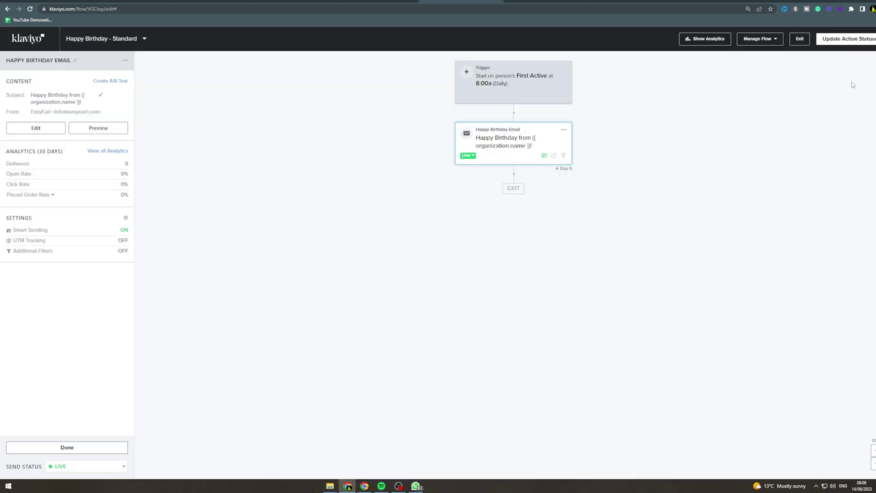